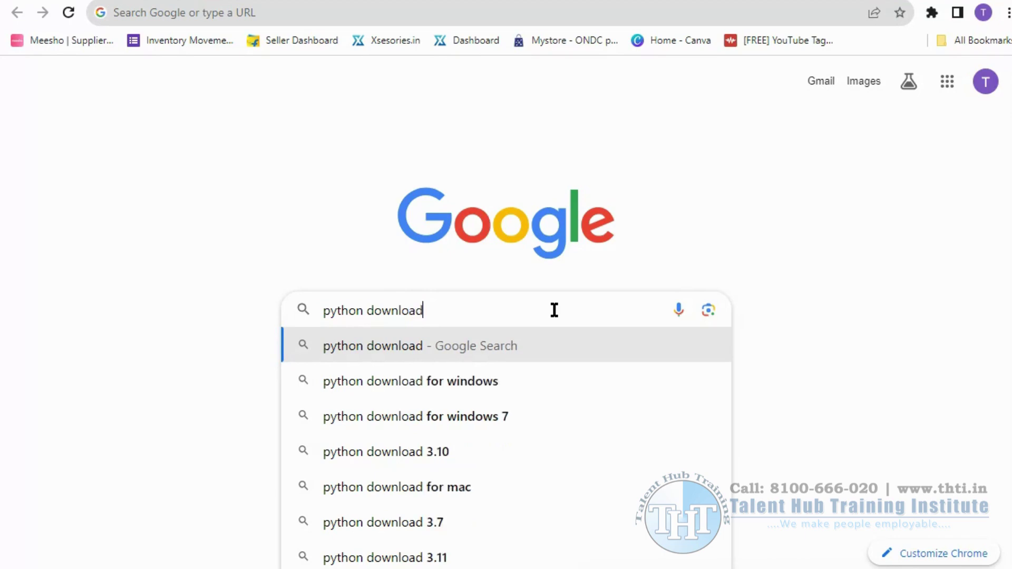
- Download python-3.12.0-amd64.exe from python.org/downloads via Google and open it from Chrome
key(Return)
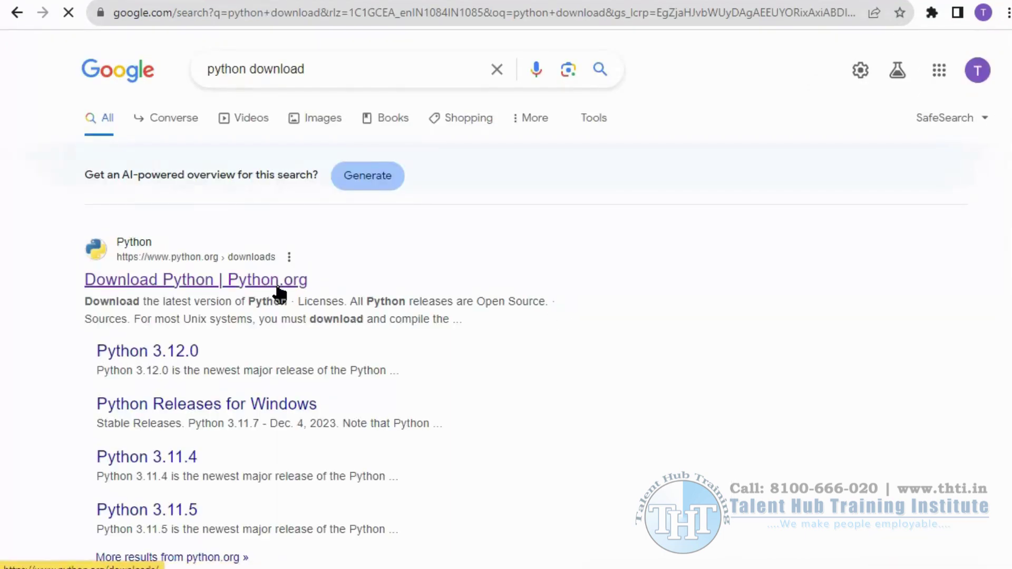
click(276, 284)
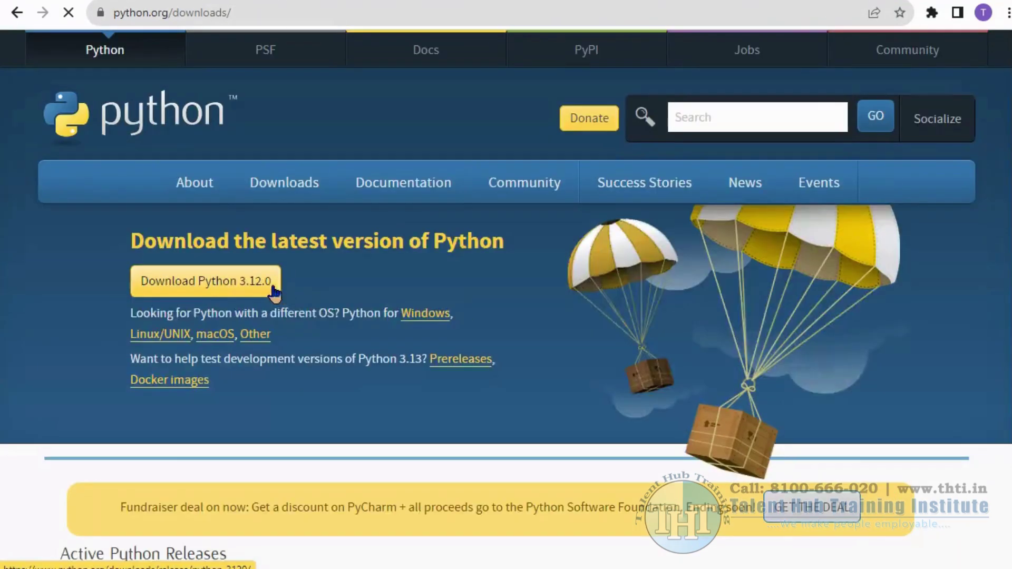
click(235, 289)
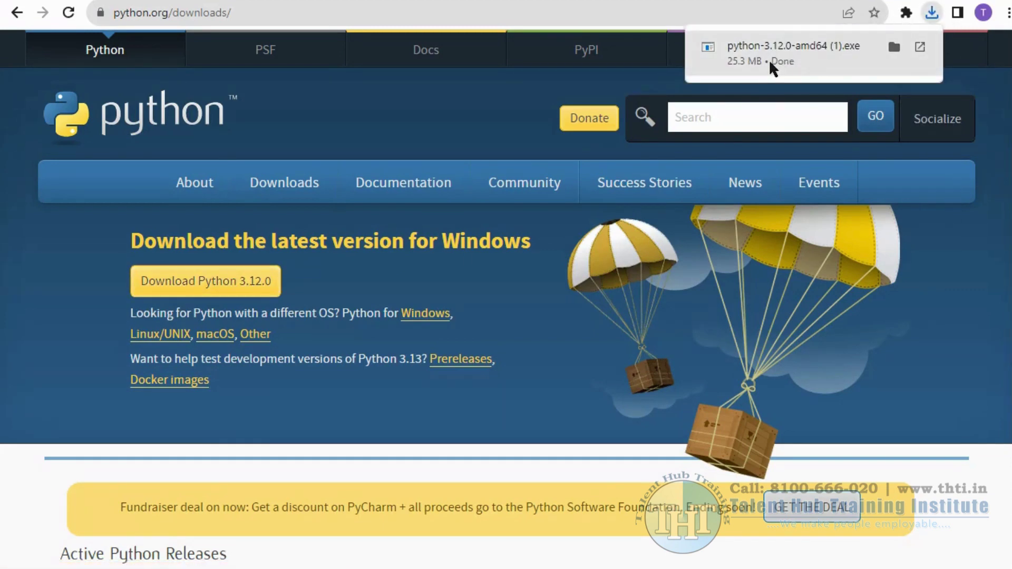
click(768, 59)
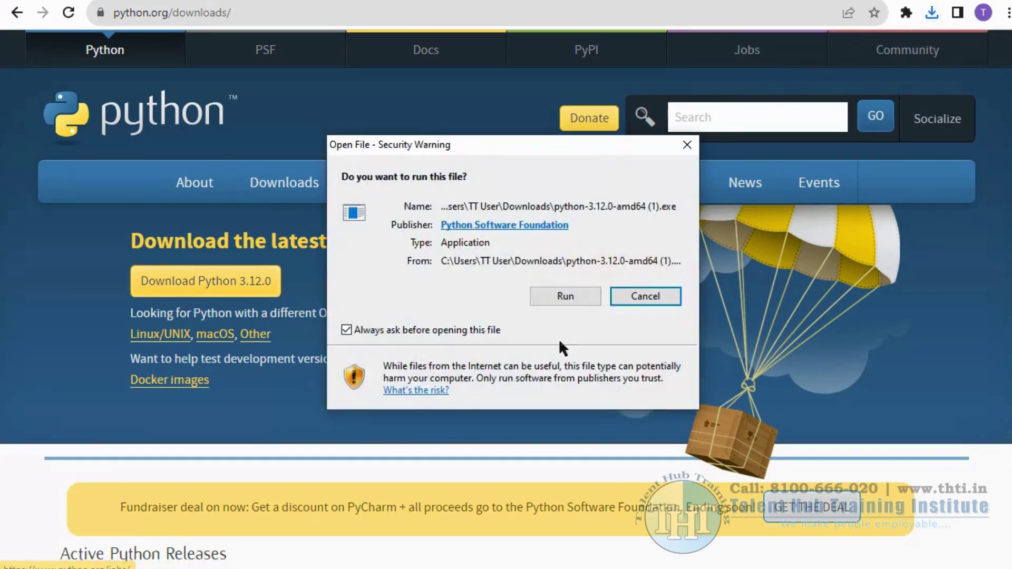
- Run a customized Python 3.12.0 install with the py launcher and Python for all users
click(572, 302)
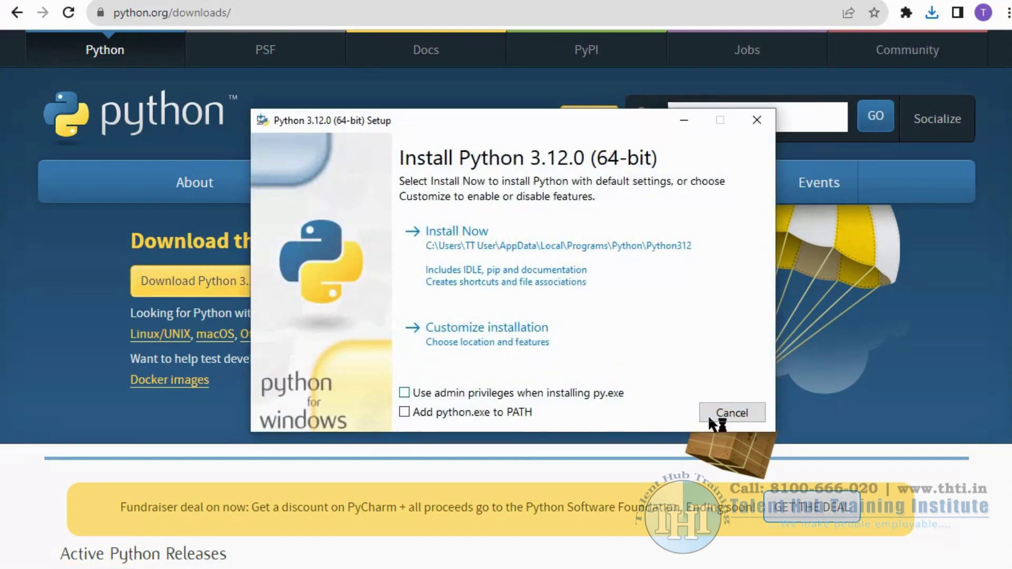
click(471, 339)
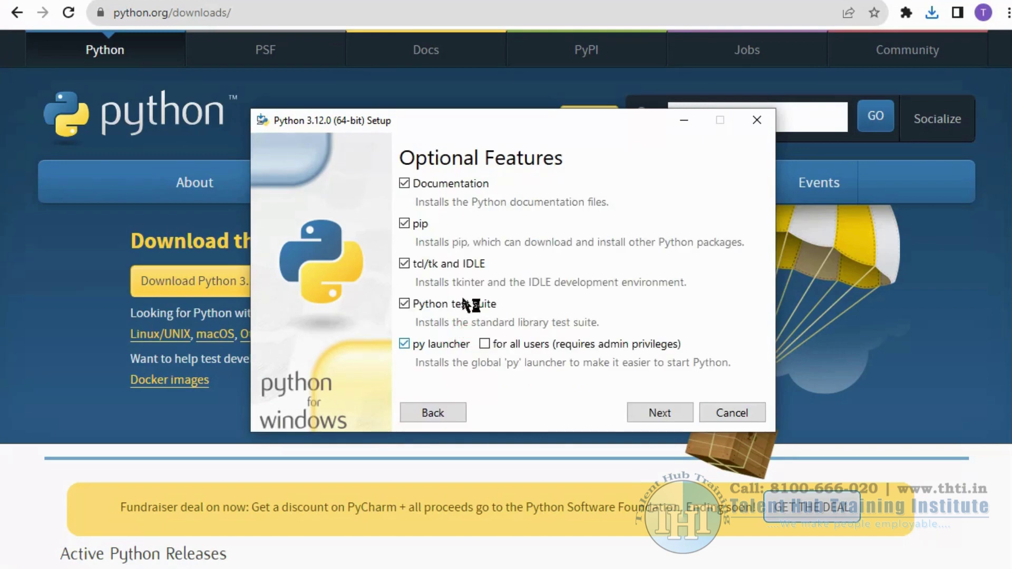
click(484, 344)
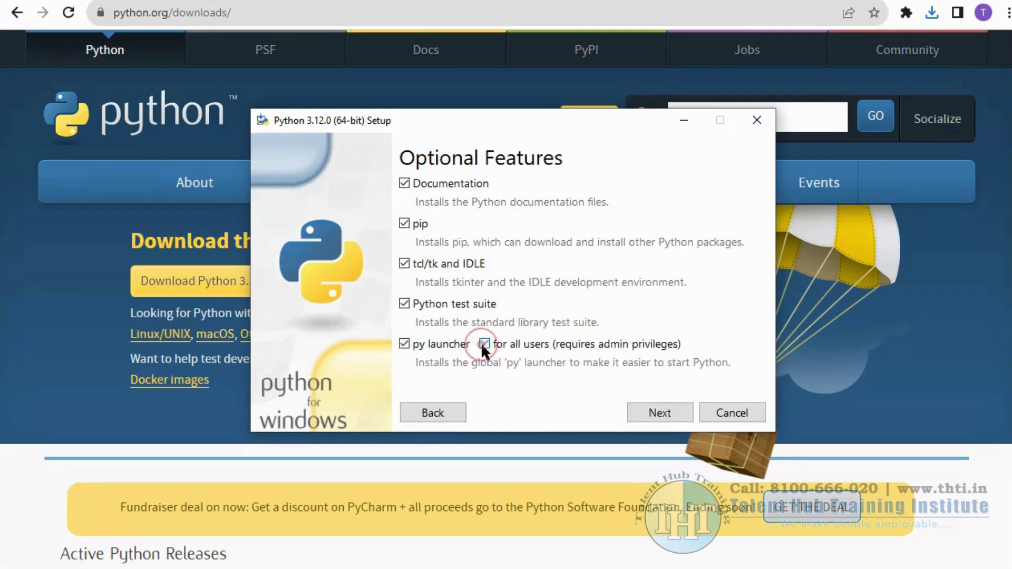
click(674, 413)
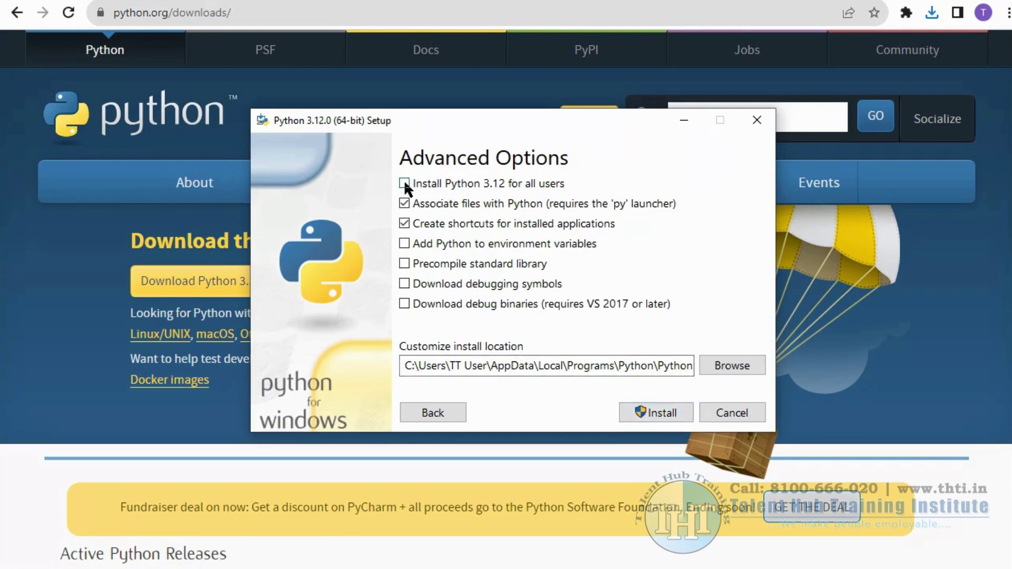
click(403, 182)
click(669, 413)
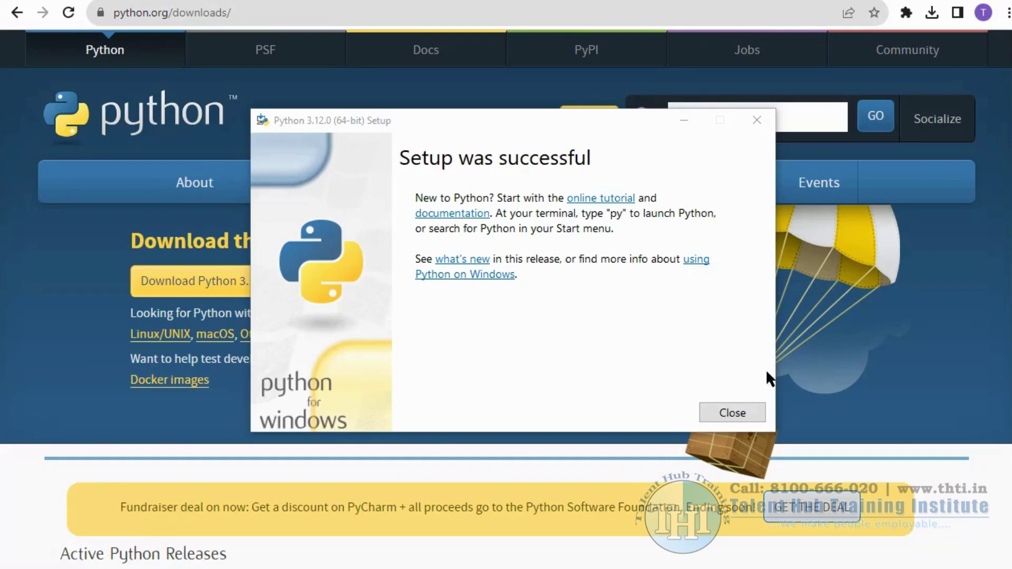
- Close the Python installer and search Google for 'pyscripter download' in a new tab
click(731, 414)
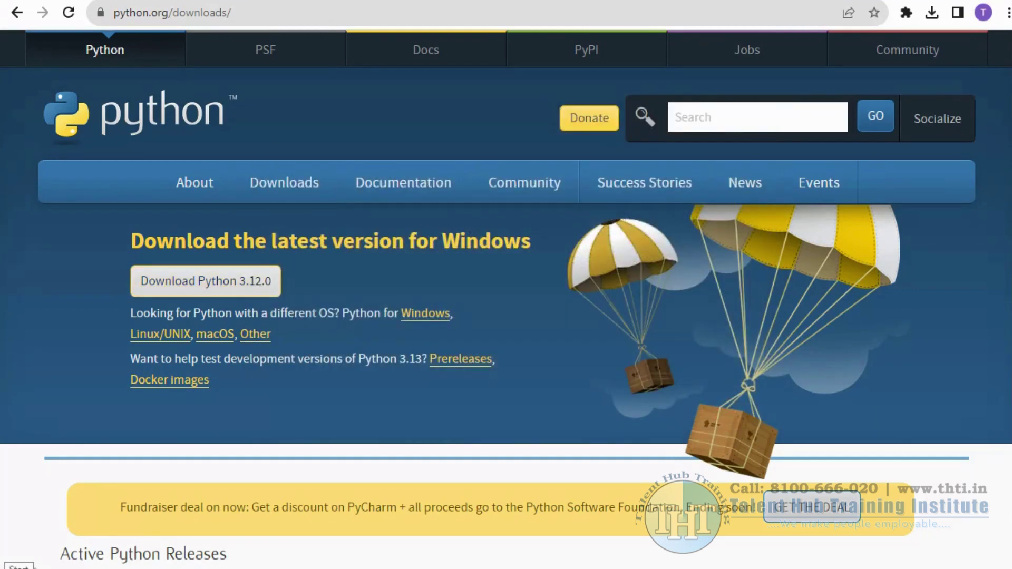
key(ctrl+t)
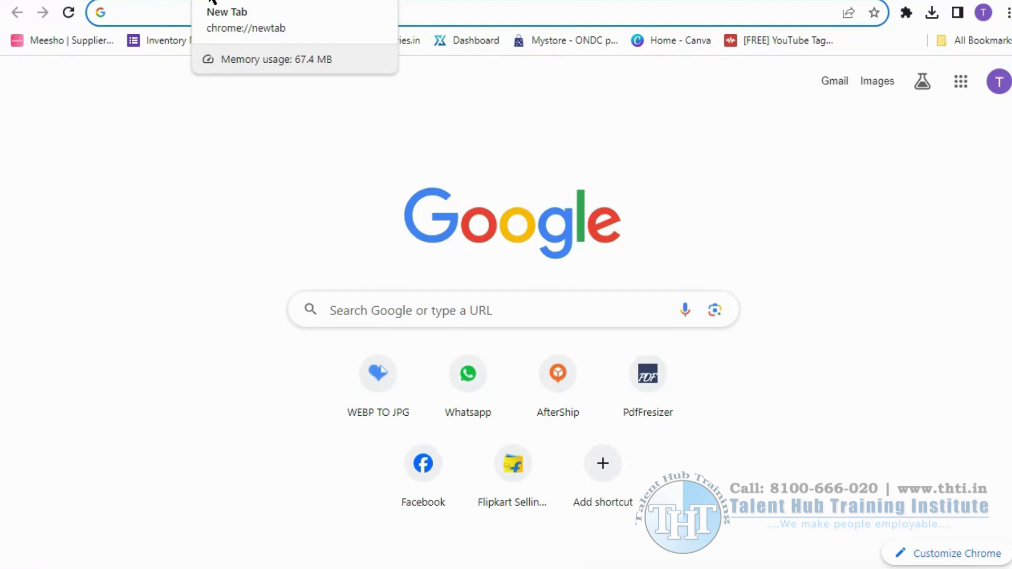
click(565, 309)
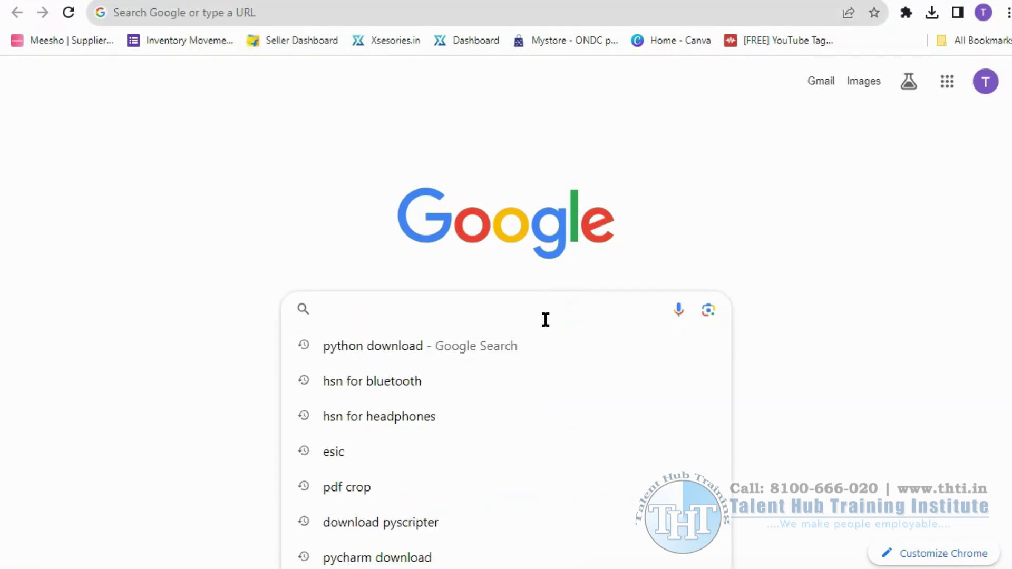
text(pys)
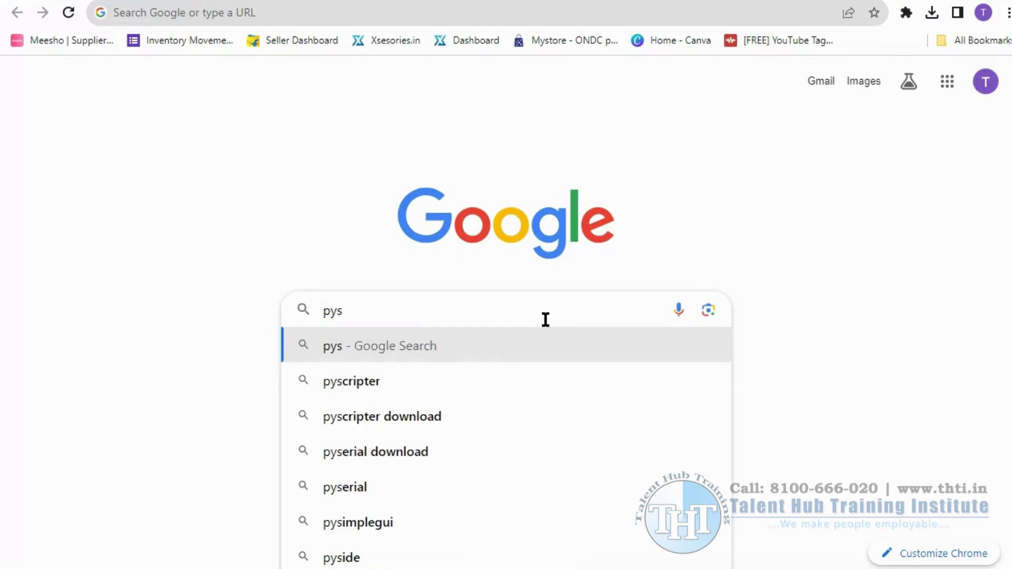
click(469, 408)
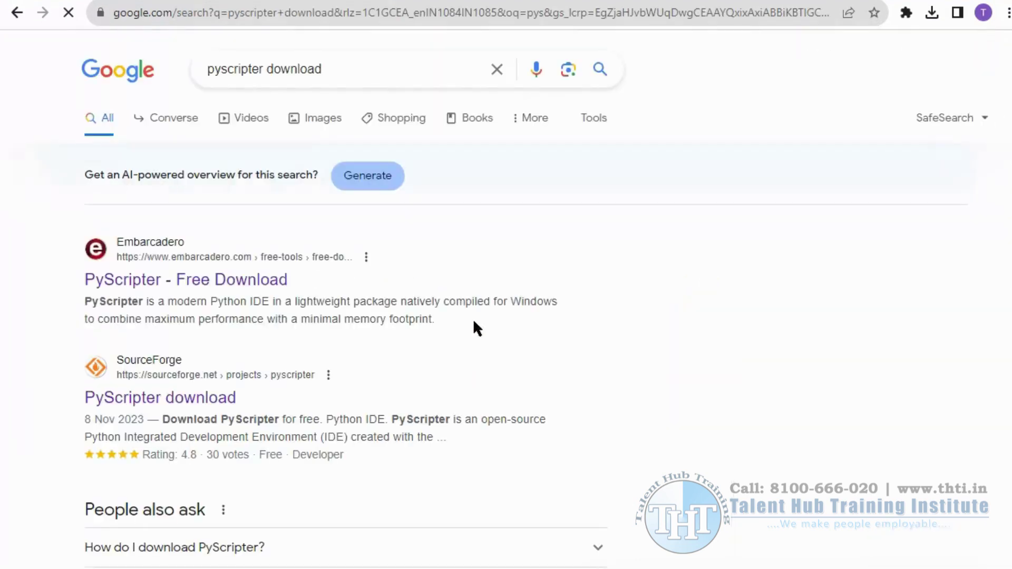
- Download PyScripter-4.3.4-x64-Setup.exe from SourceForge and open it from the downloads list
click(179, 402)
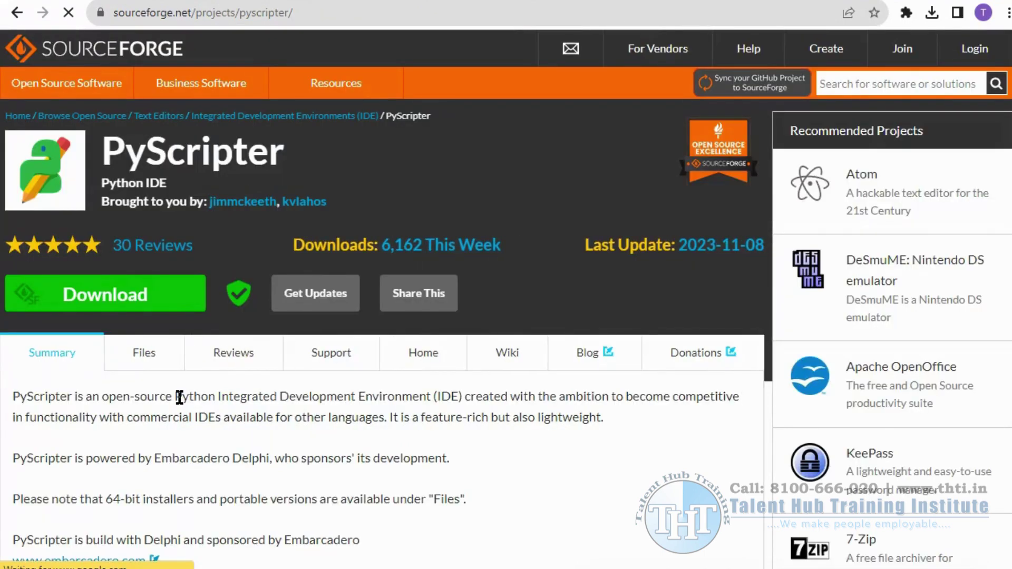
click(122, 281)
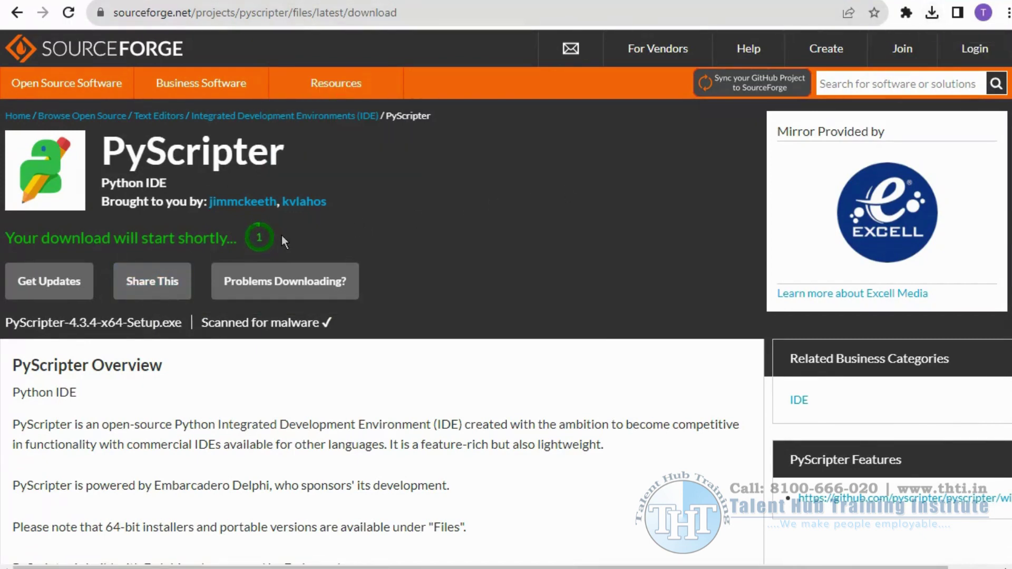
click(931, 14)
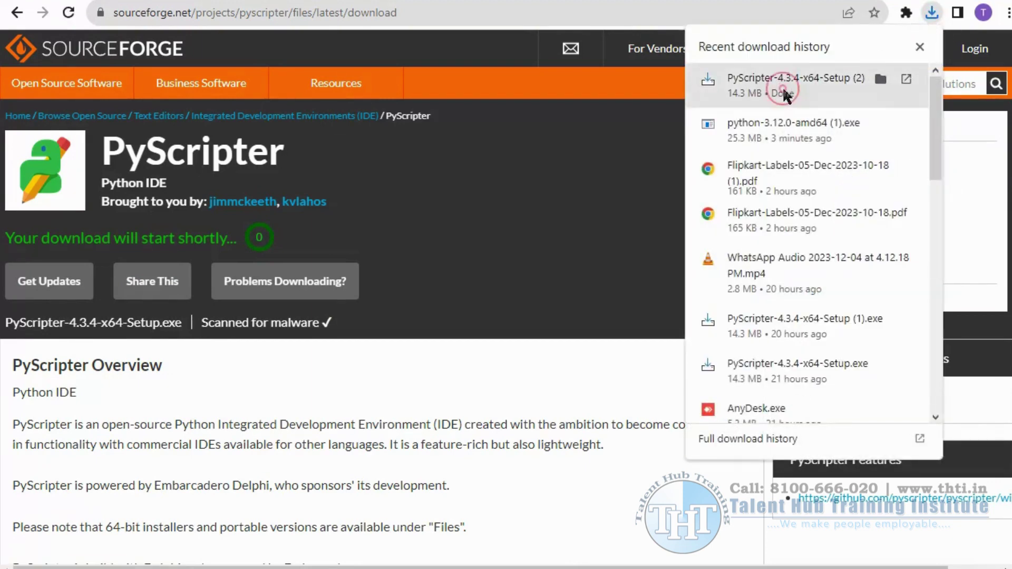
click(782, 87)
- Install PyScripter 4.3.4 in English with default location, folder and tasks, then launch it
click(565, 296)
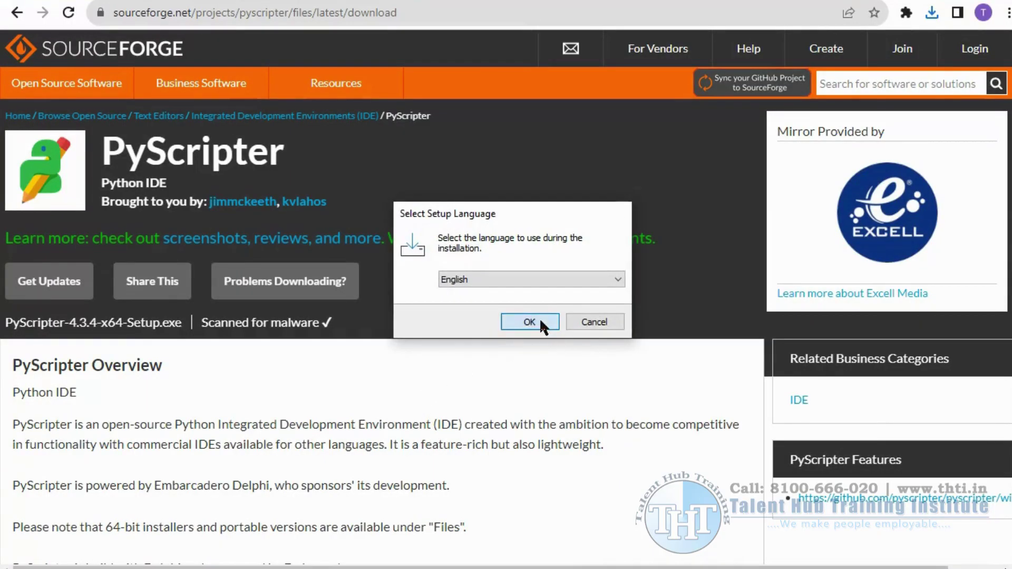
click(529, 321)
click(610, 407)
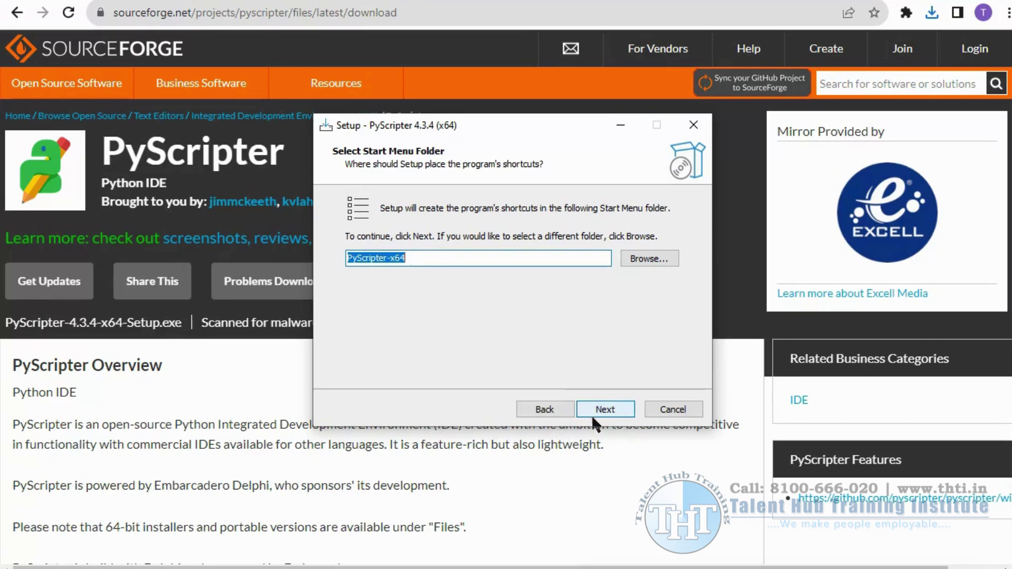
click(601, 414)
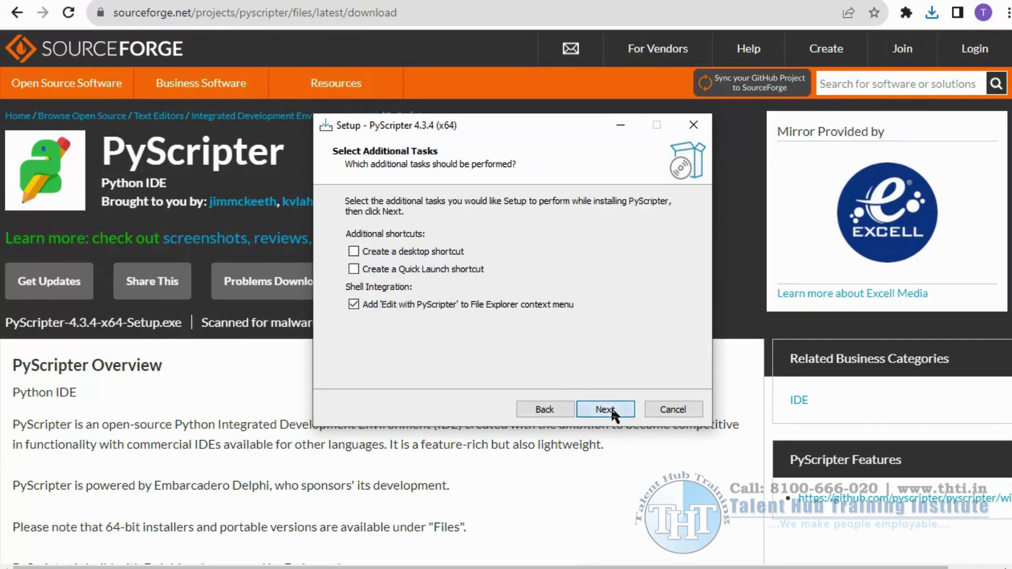
click(612, 408)
click(611, 408)
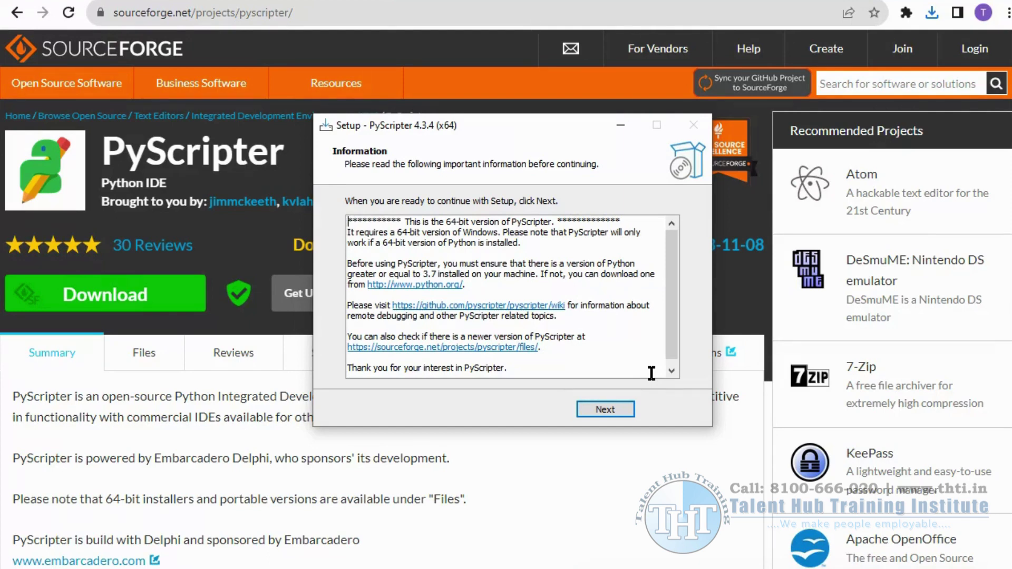
click(605, 409)
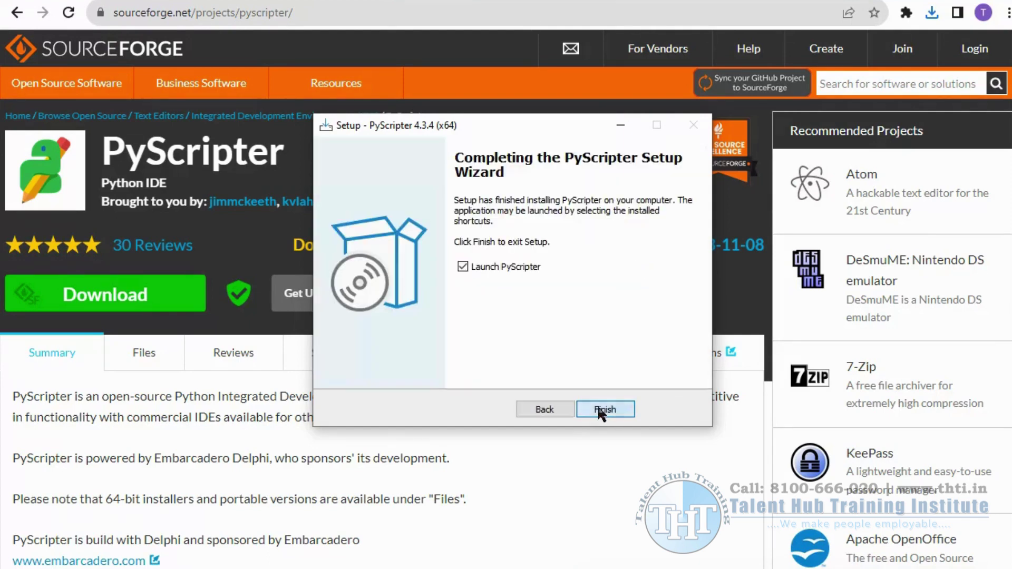
click(590, 407)
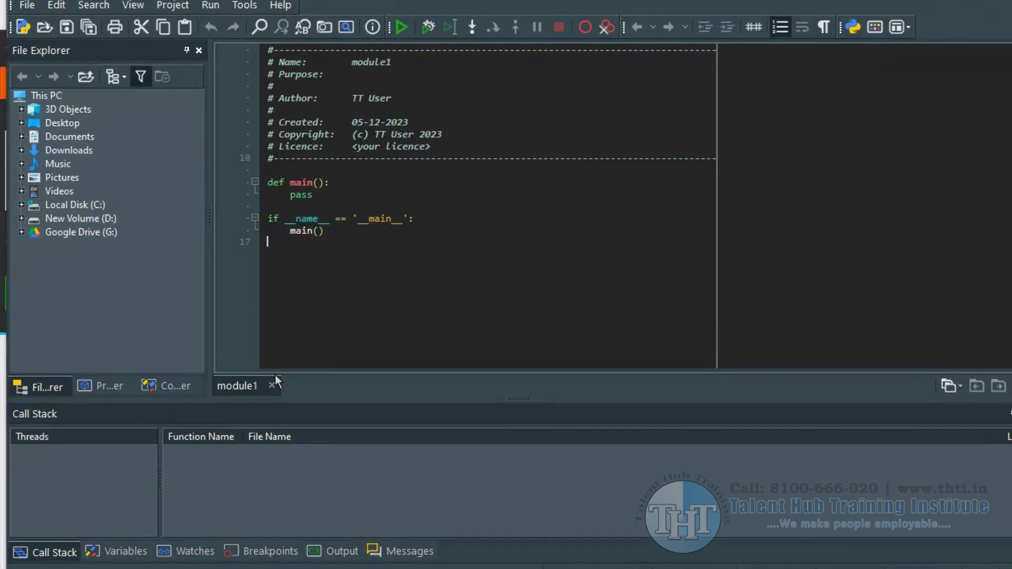
- Type and delete a 'v' on line 17 of module1, leaving the main() template unchanged
click(330, 282)
text(v)
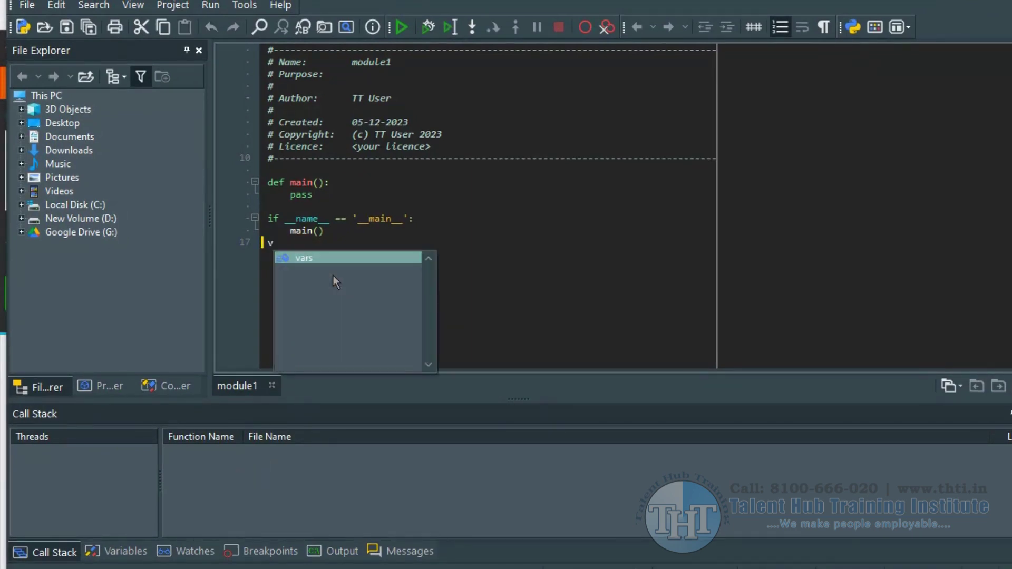
key(BackSpace)
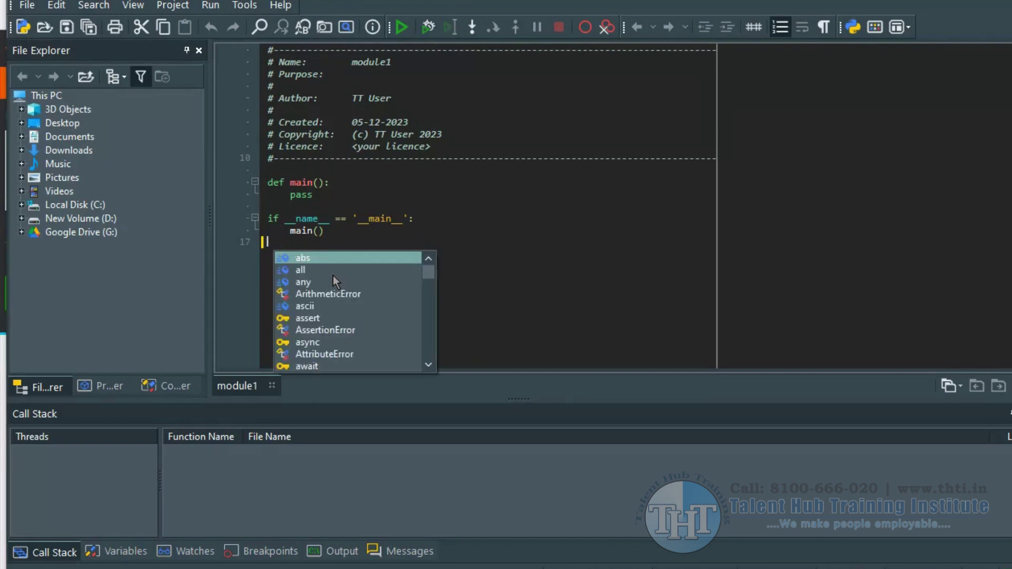
click(455, 244)
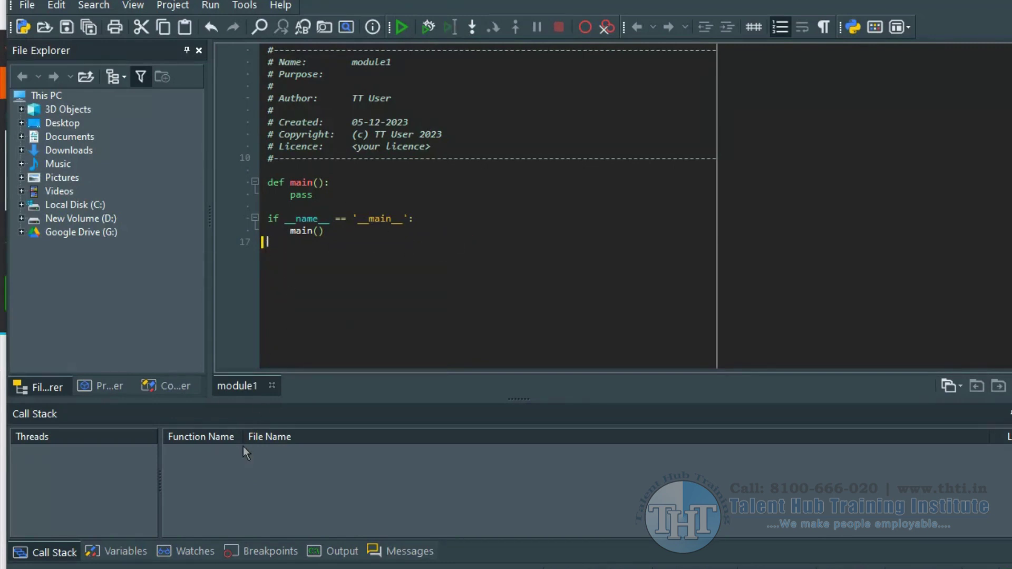
click(283, 256)
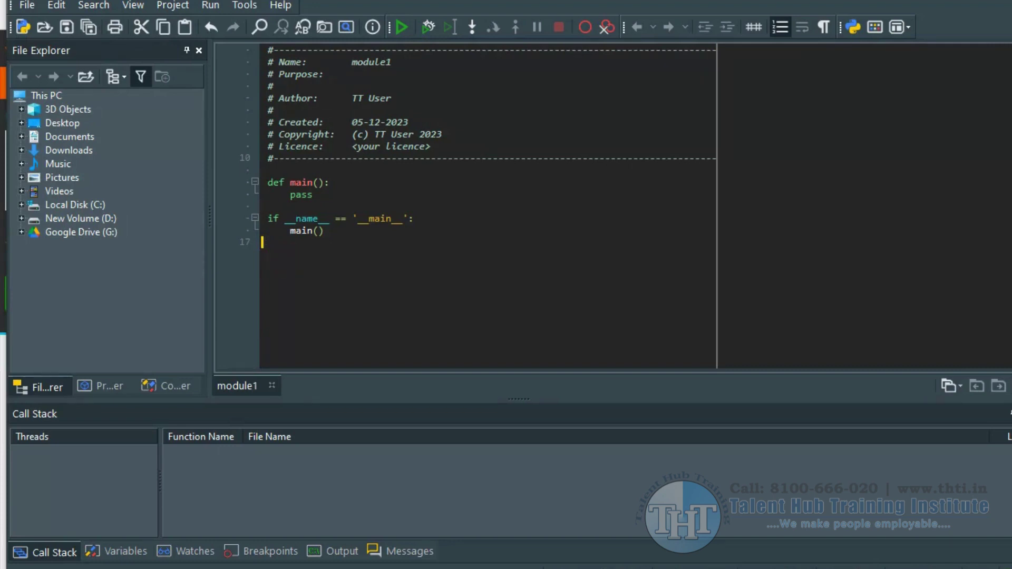